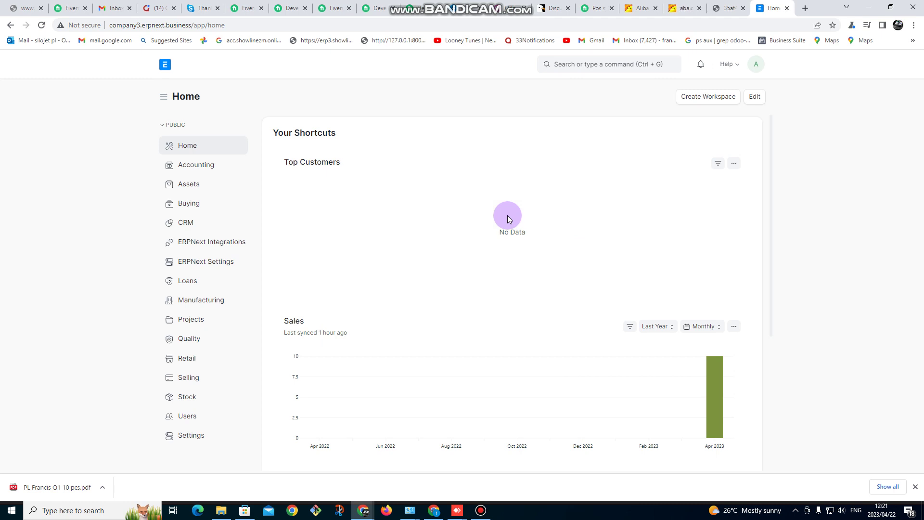
# Step: Go to the Stock workspace and dismiss its setup guide
pyautogui.click(179, 397)
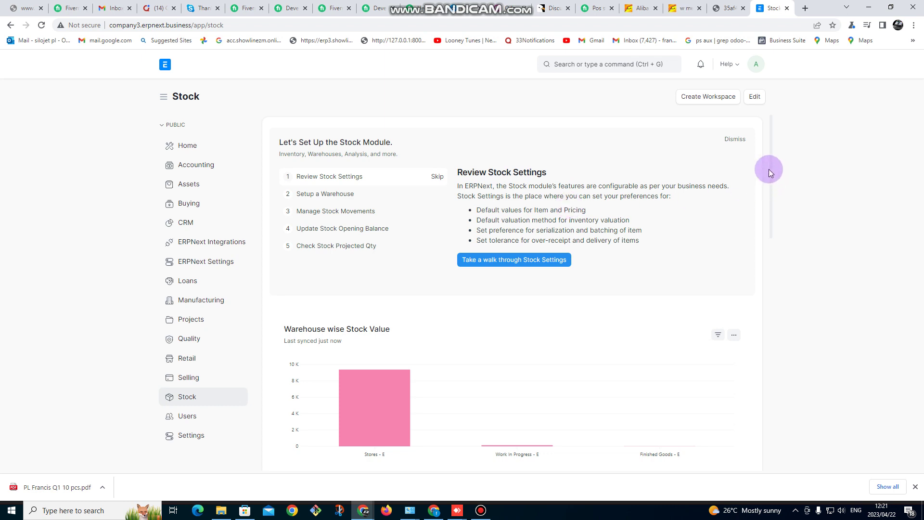
pyautogui.click(731, 139)
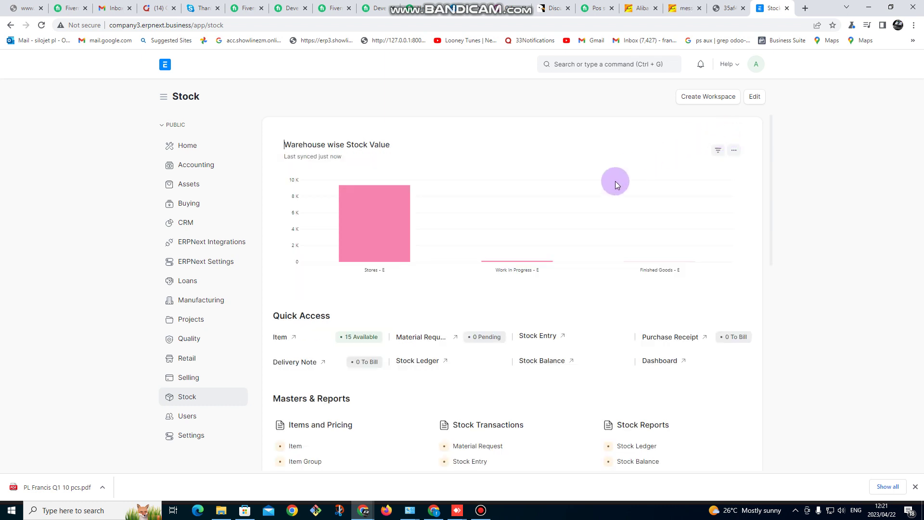
# Step: From the Item list, start a new item and begin its item code
pyautogui.click(281, 338)
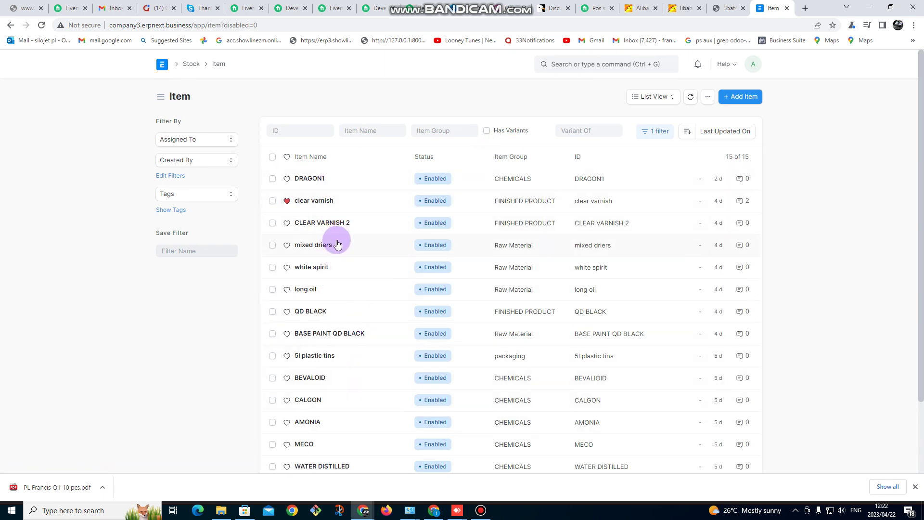
pyautogui.click(740, 97)
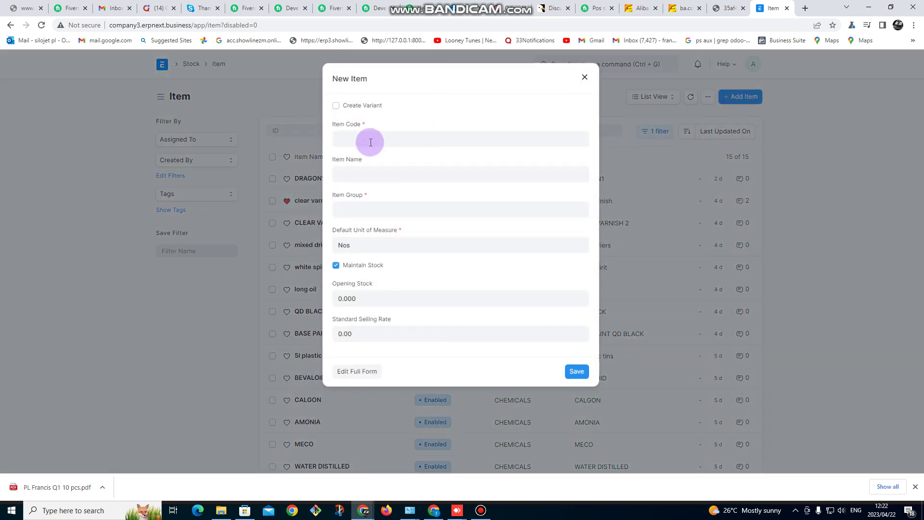
pyautogui.click(371, 143)
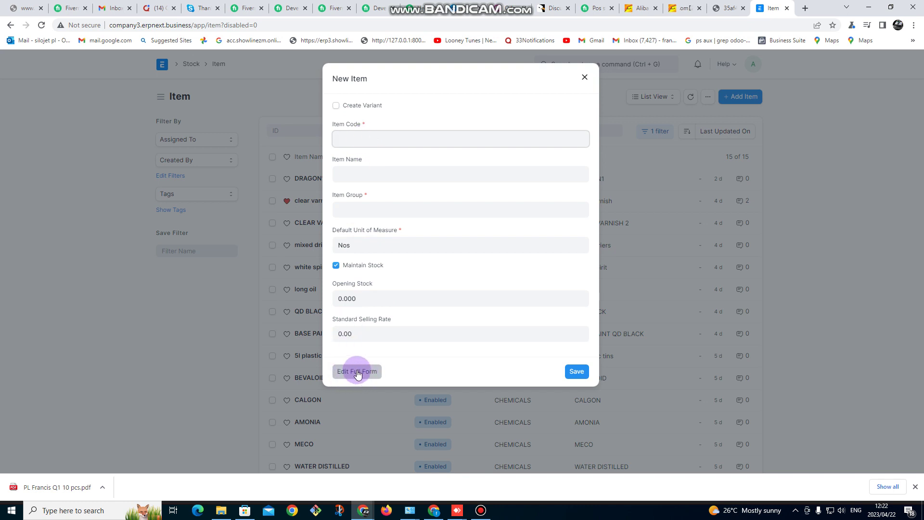
# Step: On the full item form, set code and auto-filled name to PAINT POWDER
pyautogui.click(358, 373)
pyautogui.write('PA')
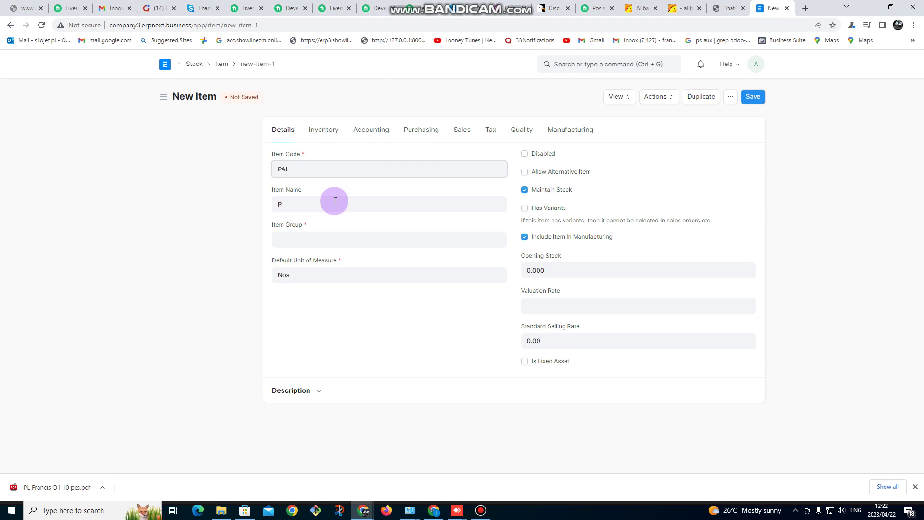
pyautogui.write('INT POWDER')
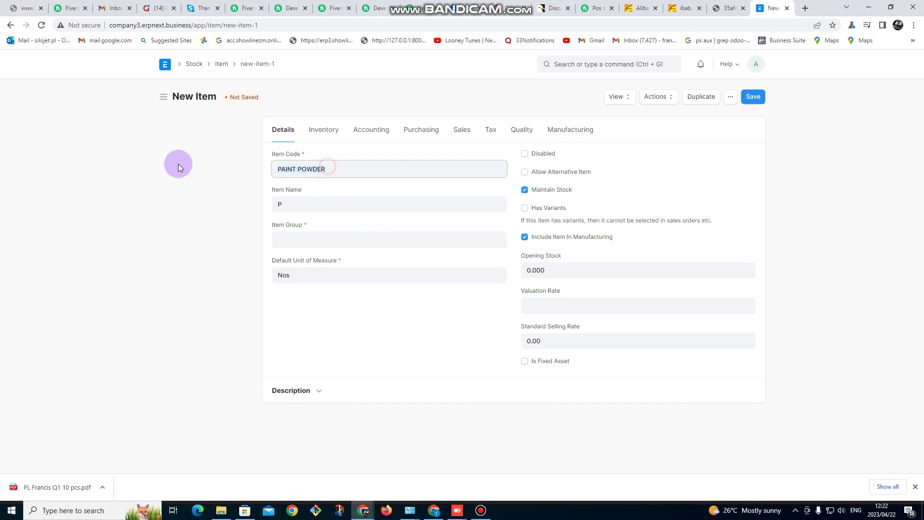
pyautogui.click(307, 204)
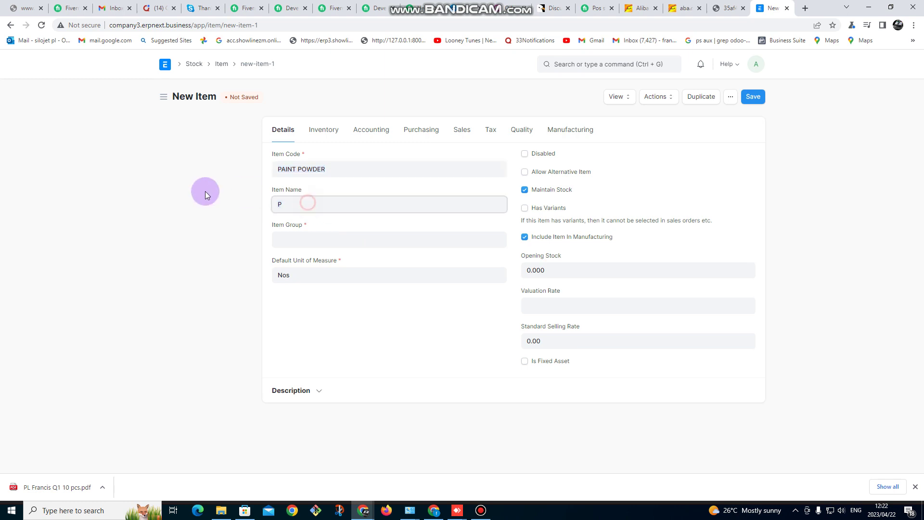
pyautogui.write('AINT POWDER')
pyautogui.click(335, 169)
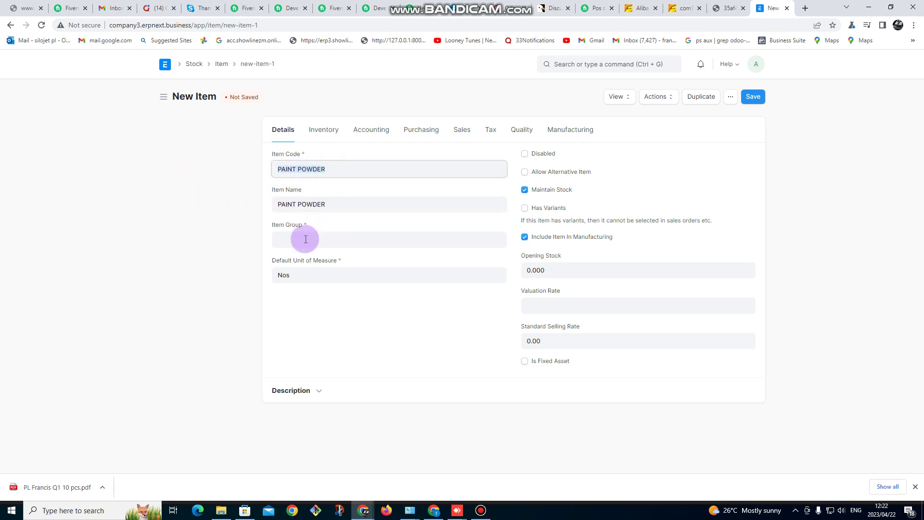
# Step: Create the new item group PAINT RAW MATERIALS and assign it to the item
pyautogui.click(305, 240)
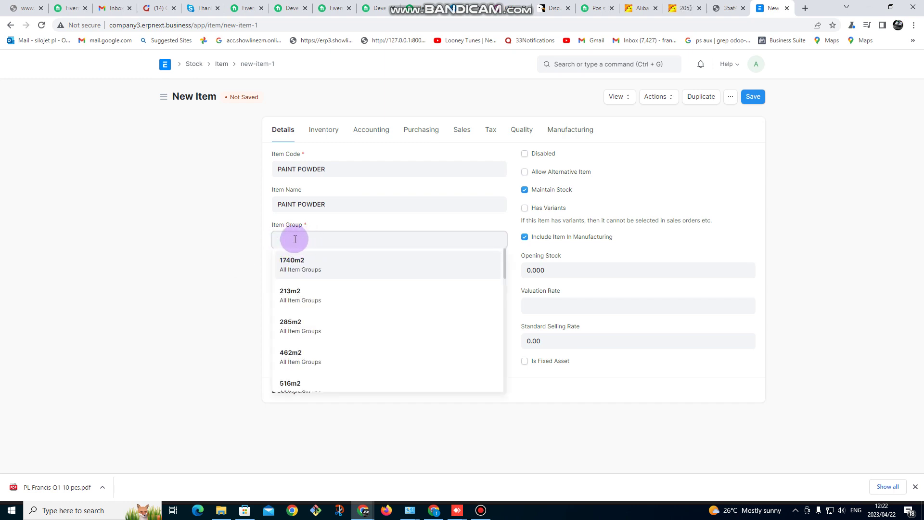
pyautogui.scroll(-1, 302, 281)
pyautogui.scroll(-1, 300, 283)
pyautogui.scroll(2, 297, 292)
pyautogui.write('c')
pyautogui.write('AINT')
pyautogui.write(' RAW MATERI')
pyautogui.write('ALS')
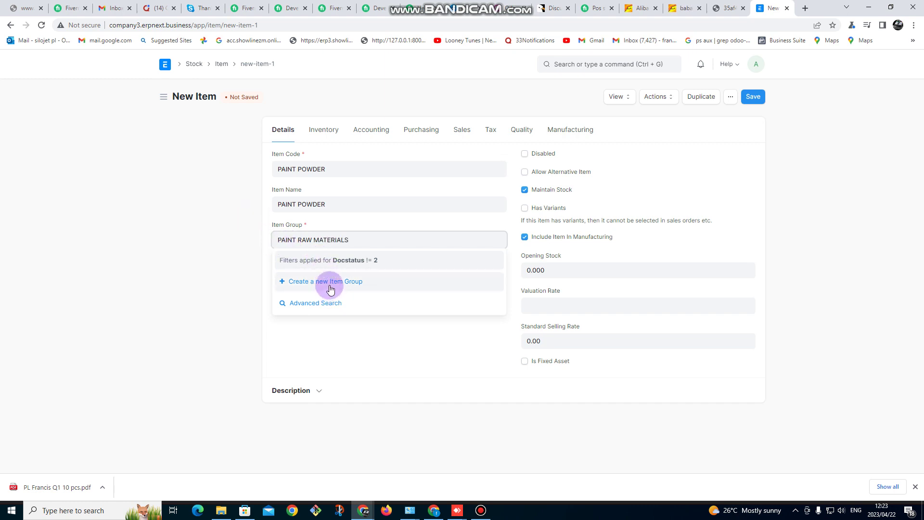
pyautogui.click(330, 288)
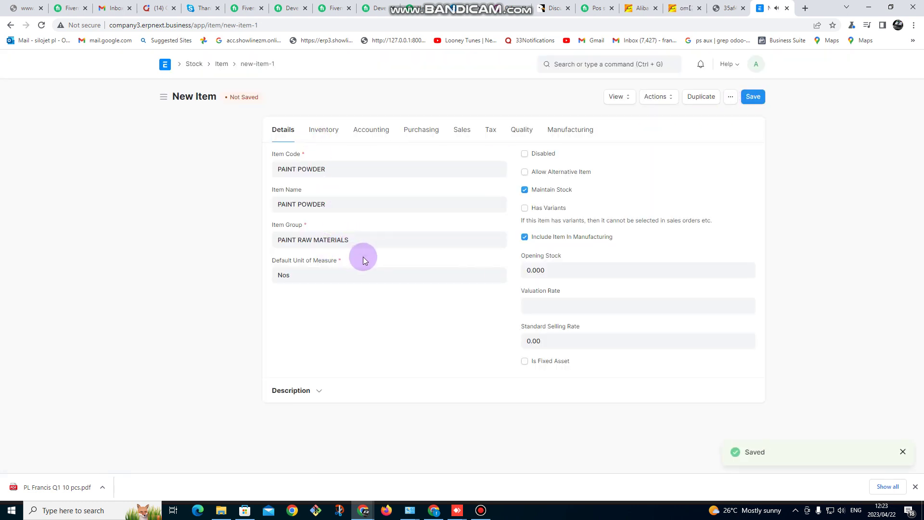
# Step: Set valuation rate 10 and replace unit Nos with Kg
pyautogui.click(547, 305)
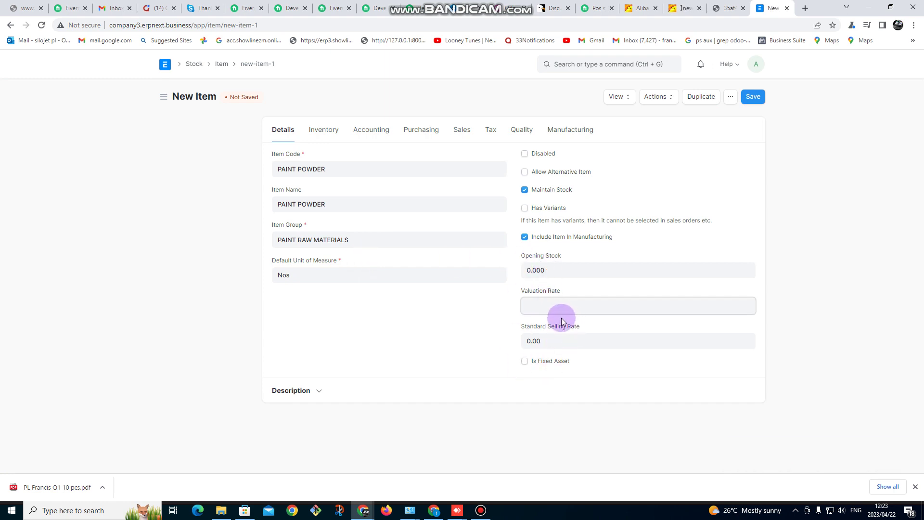
pyautogui.write('1')
pyautogui.click(304, 274)
pyautogui.press('BackSpace')
pyautogui.press('BackSpace')
pyautogui.press('BackSpace')
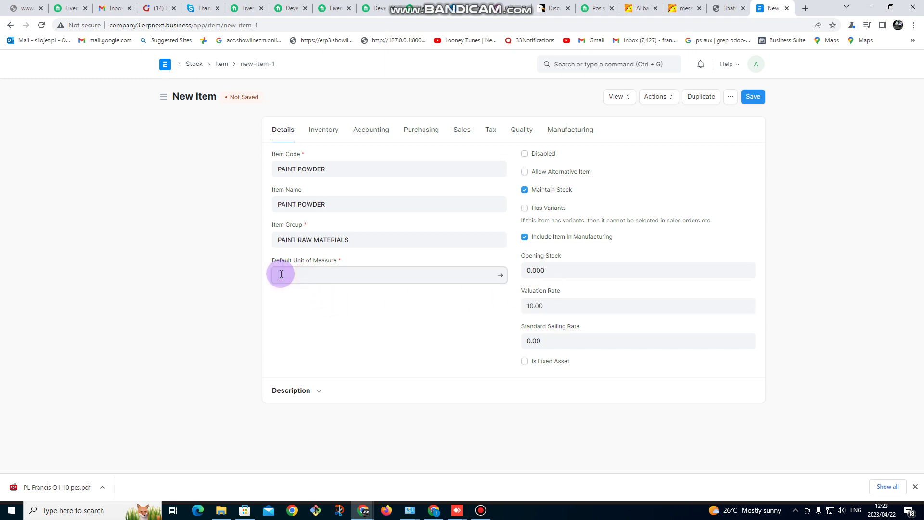
pyautogui.write('g')
pyautogui.click(279, 299)
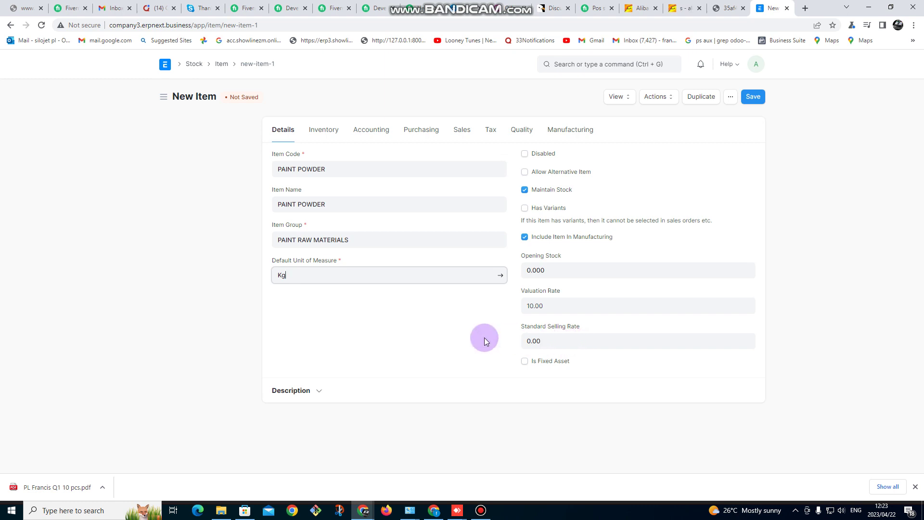
# Step: Review the Inventory and Accounting sections, then save the PAINT POWDER item
pyautogui.click(322, 131)
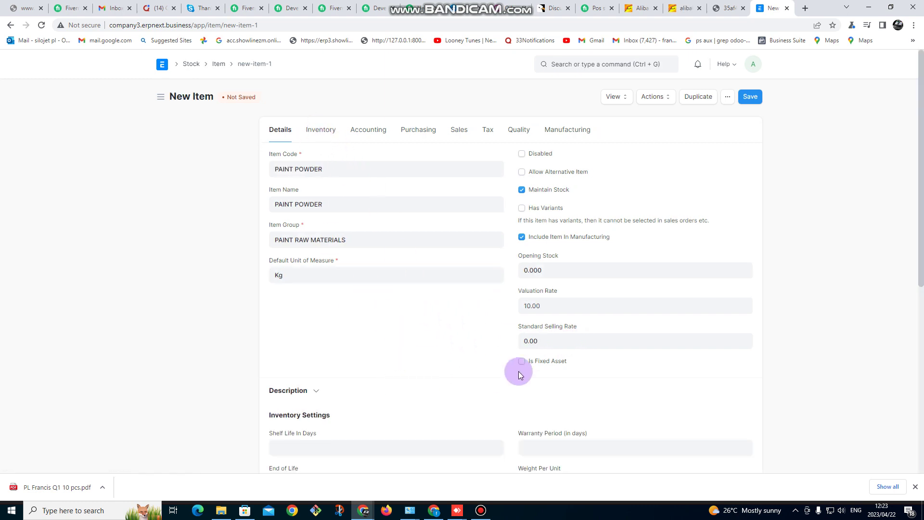
pyautogui.scroll(-1, 516, 330)
pyautogui.scroll(-2, 516, 331)
pyautogui.scroll(3, 516, 332)
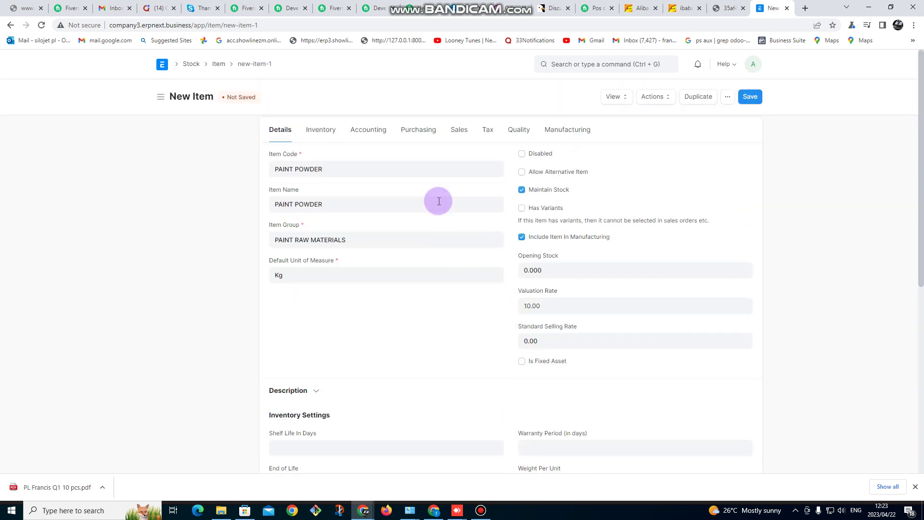
pyautogui.click(322, 132)
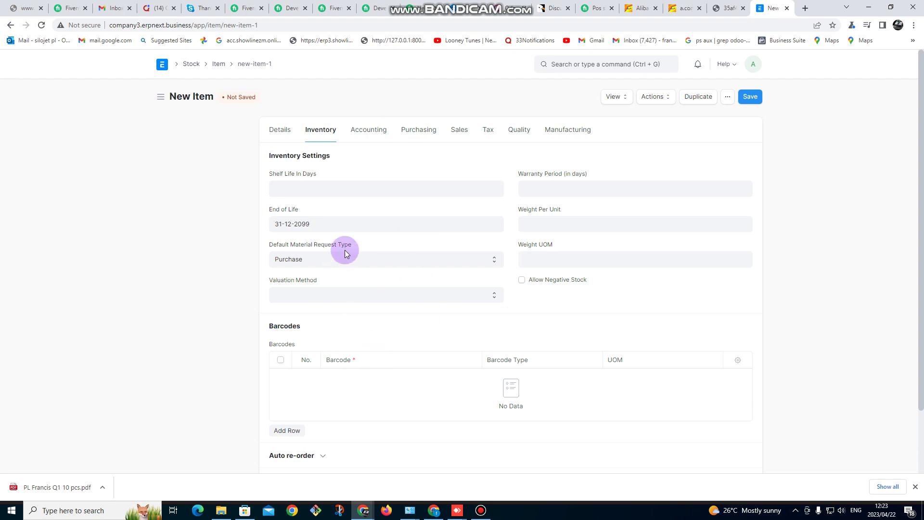
pyautogui.click(366, 134)
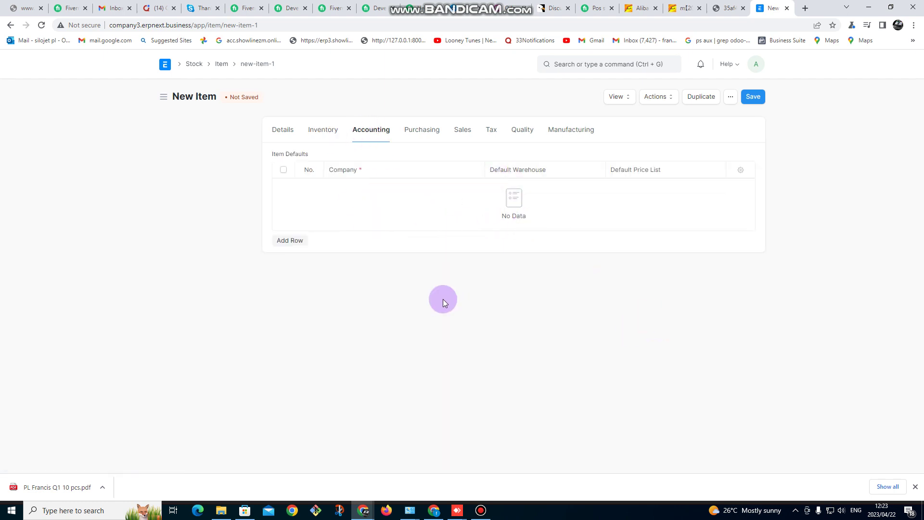
pyautogui.click(283, 129)
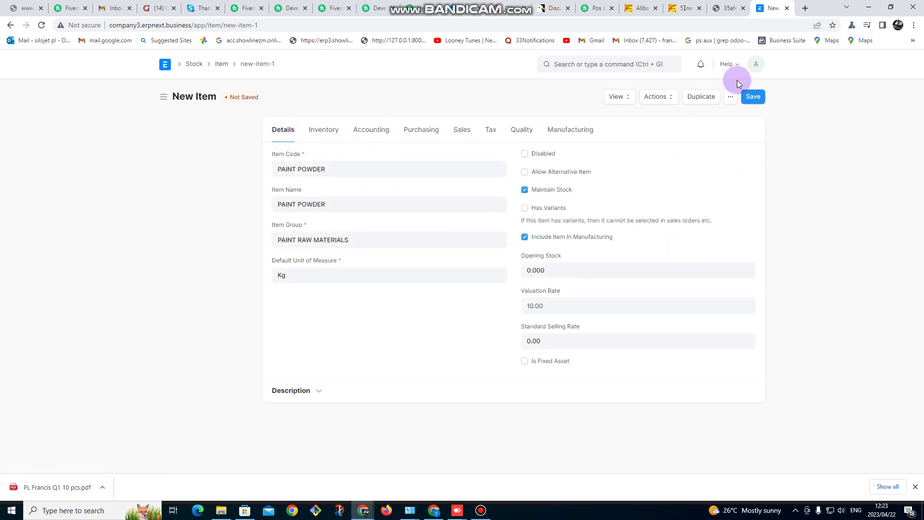
pyautogui.click(752, 98)
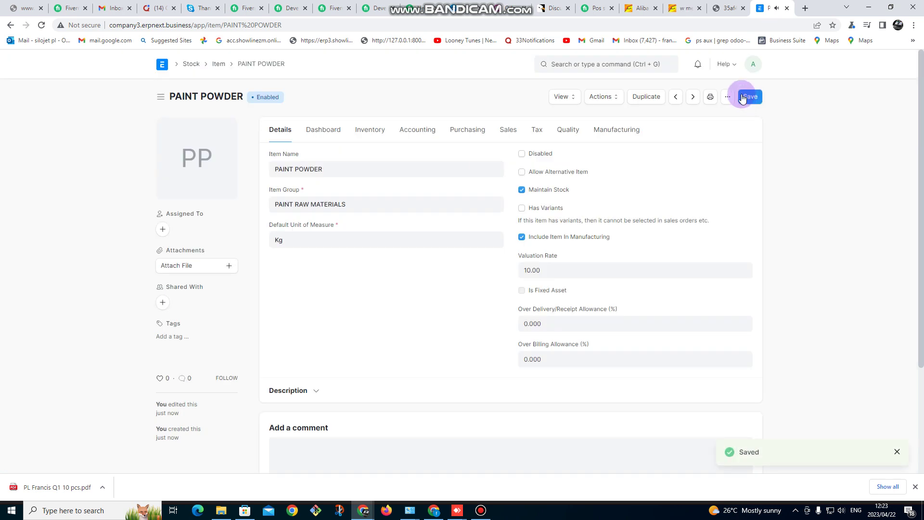
# Step: From the Item list, start another new item on the full form
pyautogui.click(217, 65)
pyautogui.click(738, 98)
pyautogui.click(362, 373)
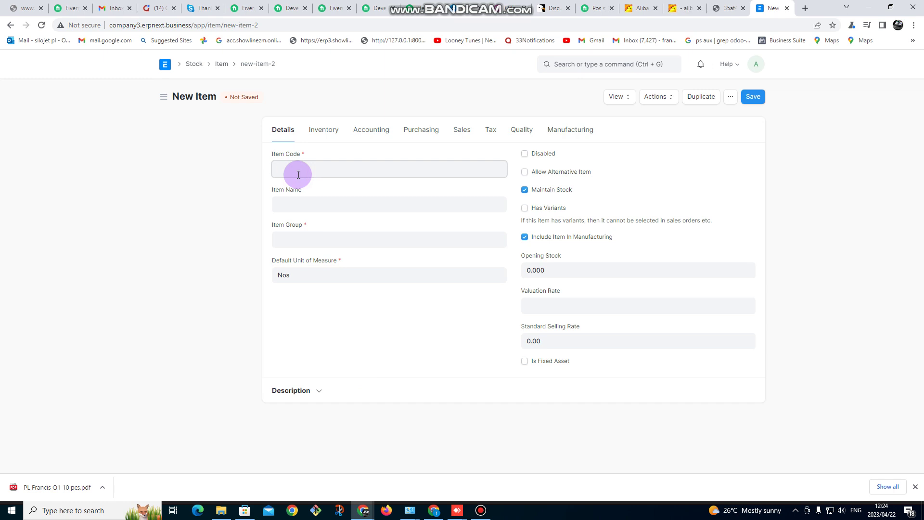
pyautogui.write('5l C')
pyautogui.write('ont')
pyautogui.write('ain')
pyautogui.write('ters')
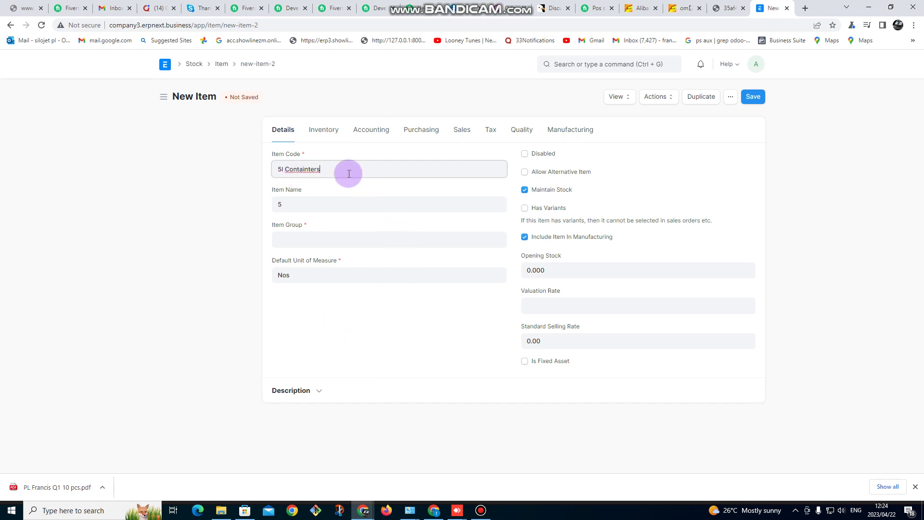
# Step: Set the item code to 5l Containter and paste it as the item name
pyautogui.press('BackSpace')
pyautogui.moveTo(349, 167); pyautogui.dragTo(189, 179)
pyautogui.hotkey('ctrl', 'c')
pyautogui.press('Tab')
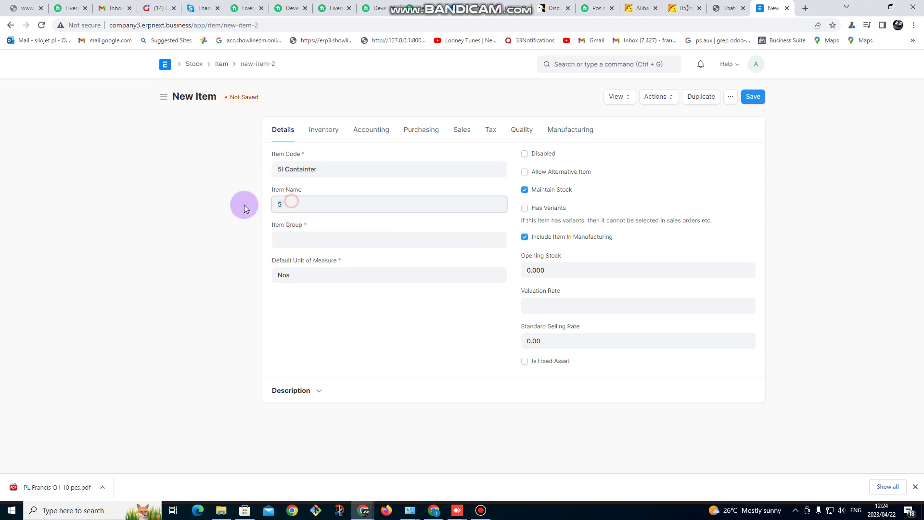
pyautogui.hotkey('ctrl', 'v')
pyautogui.click(297, 241)
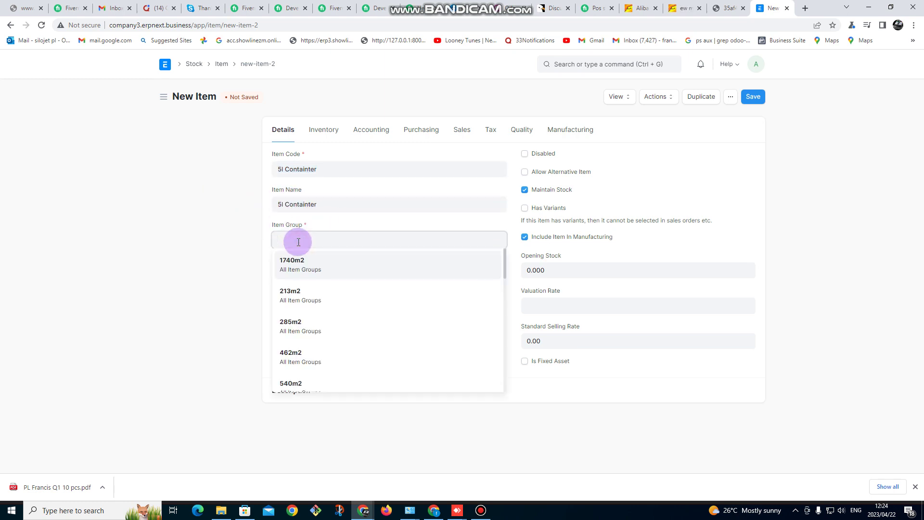
pyautogui.write('pa')
# Step: Assign group PAINT RAW MATERIALS and replace unit Nos with Unit
pyautogui.click(293, 259)
pyautogui.click(303, 276)
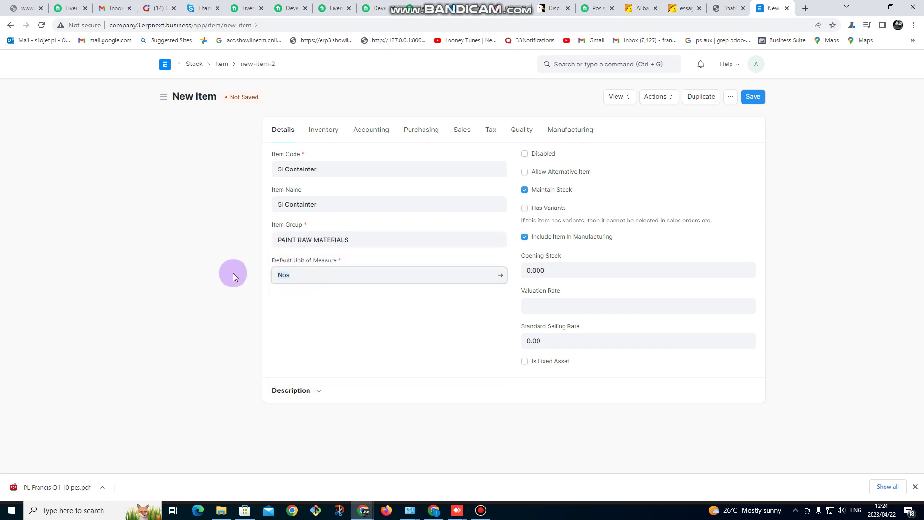
pyautogui.press('BackSpace')
pyautogui.press('BackSpace')
pyautogui.press('BackSpace')
pyautogui.write('un')
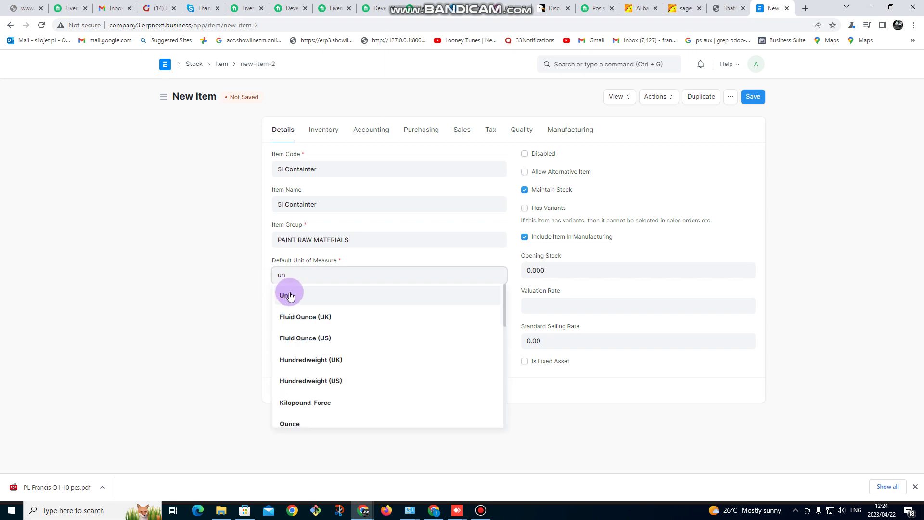
pyautogui.click(289, 295)
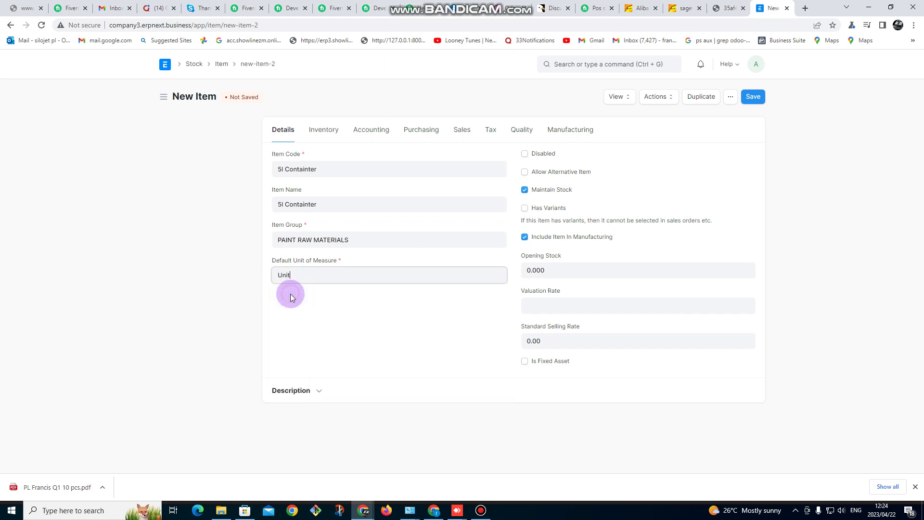
# Step: Enter valuation rate 1 and save the 5l Containter item
pyautogui.click(551, 270)
pyautogui.click(530, 303)
pyautogui.write('1')
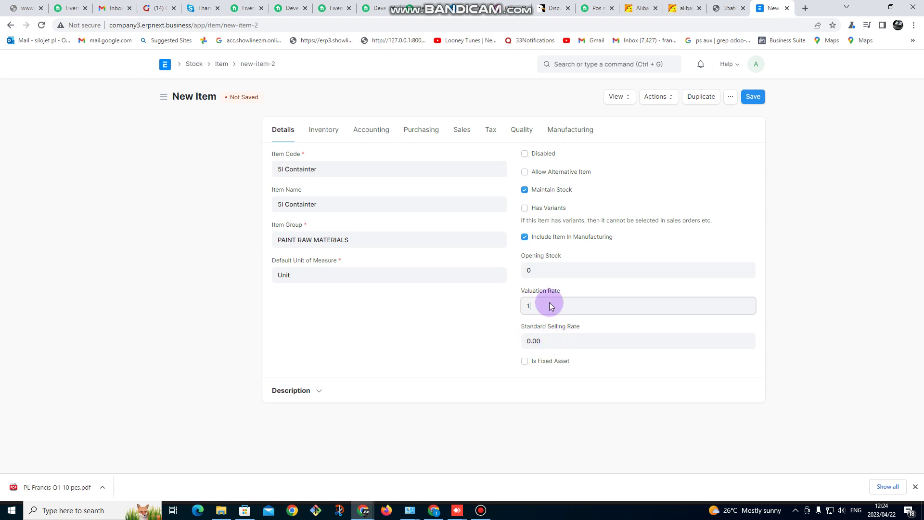
pyautogui.click(752, 100)
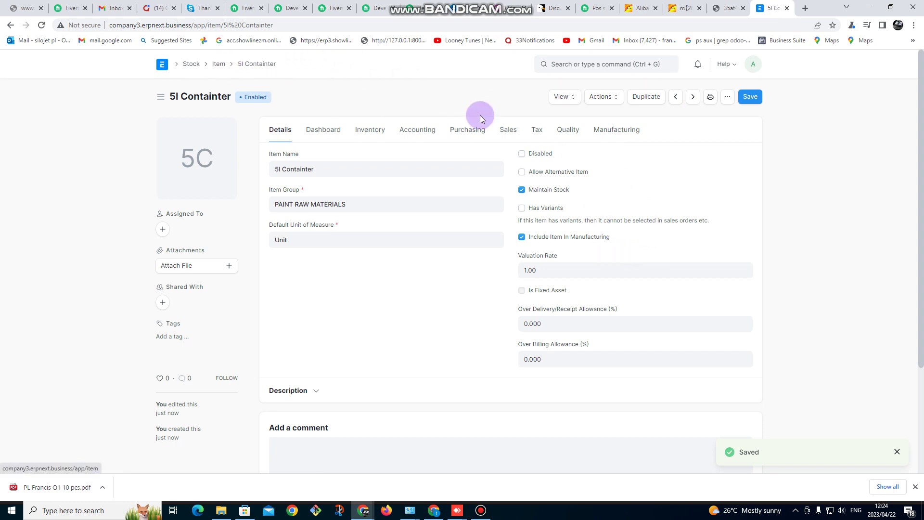
# Step: Start yet another new item from the actions menu on its full form
pyautogui.click(728, 99)
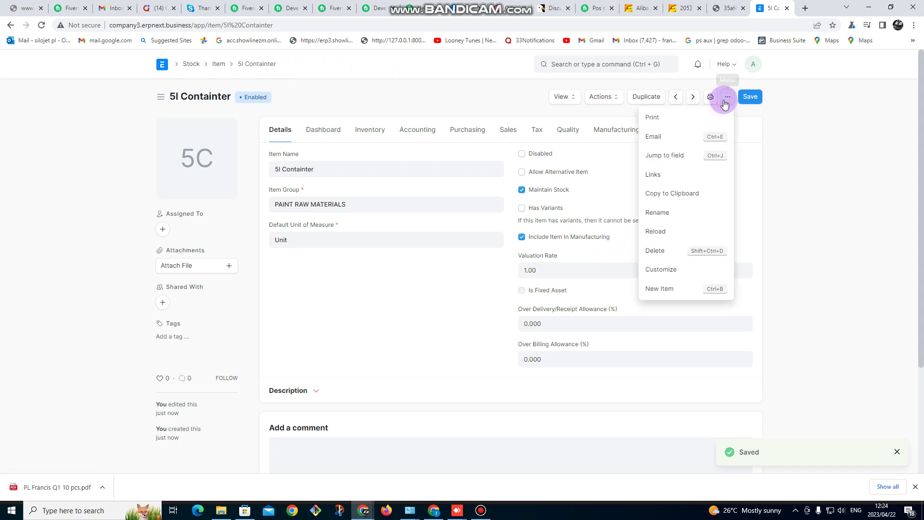
pyautogui.click(668, 290)
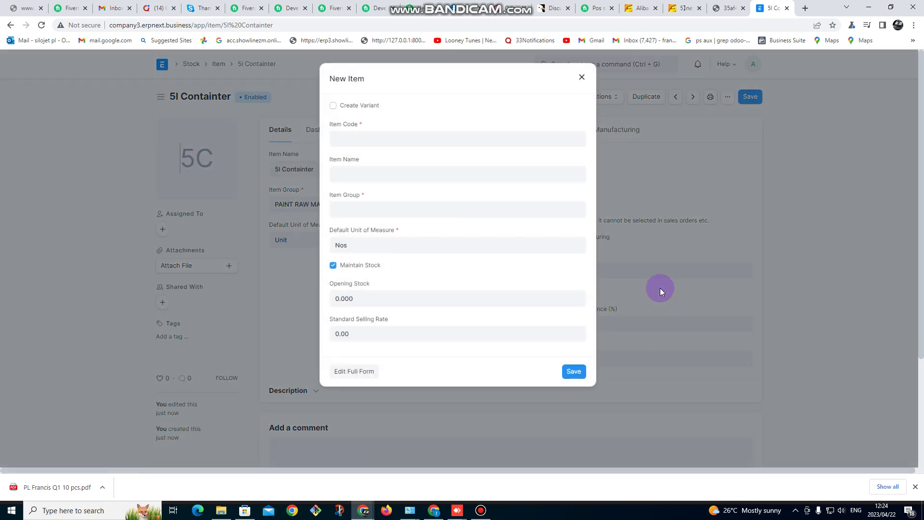
pyautogui.click(354, 371)
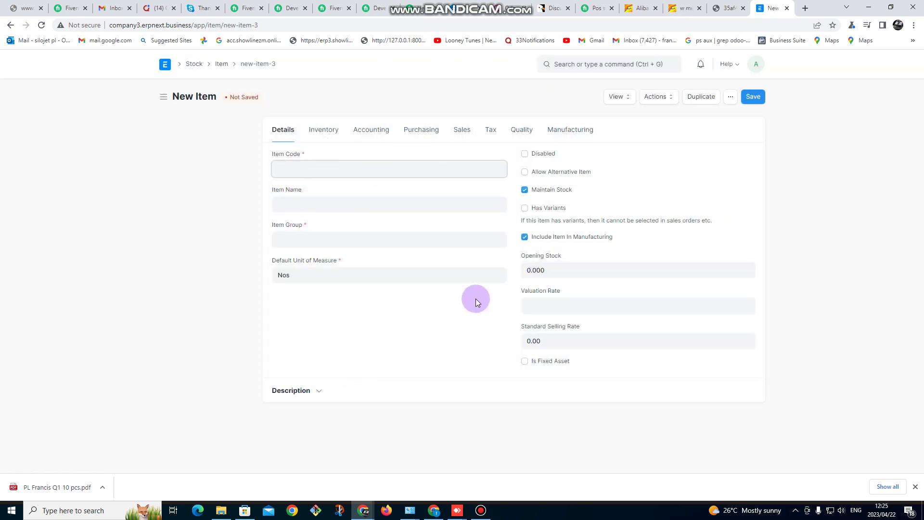
pyautogui.click(428, 249)
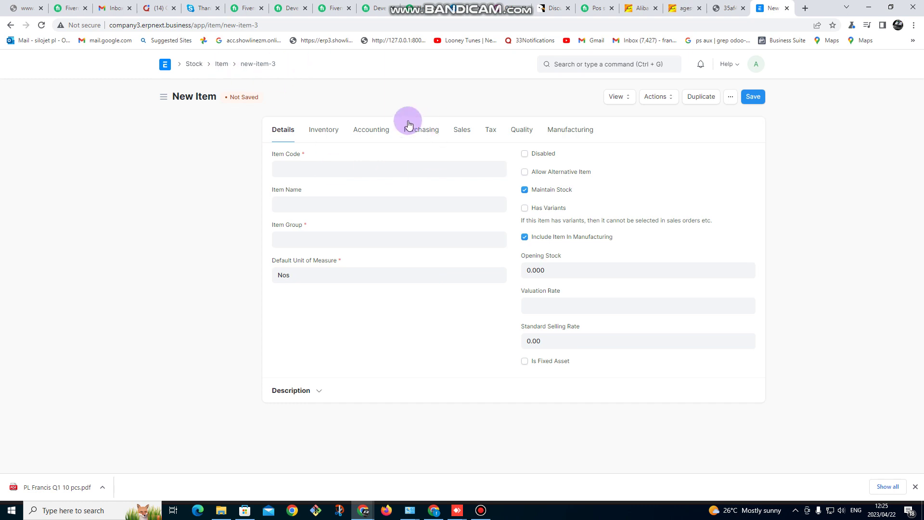
# Step: Return to the Item list and begin filtering by item name 5l
pyautogui.click(222, 65)
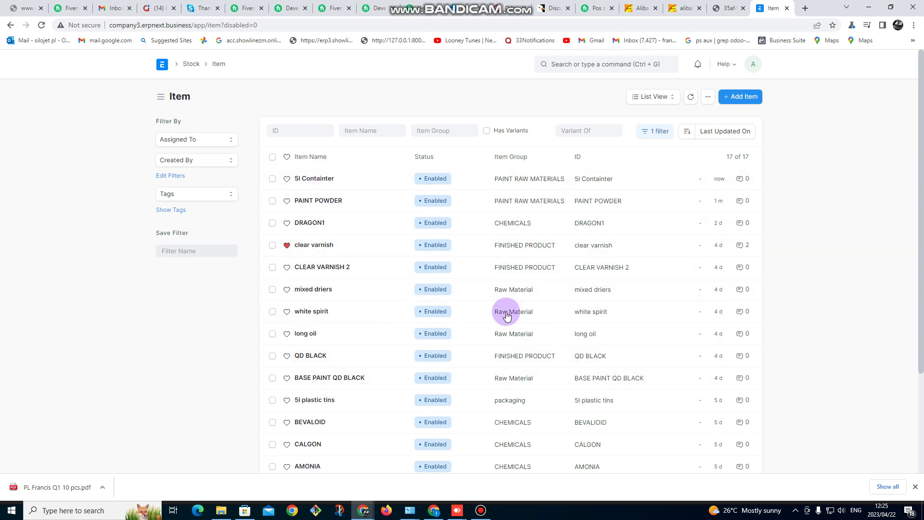
pyautogui.click(363, 132)
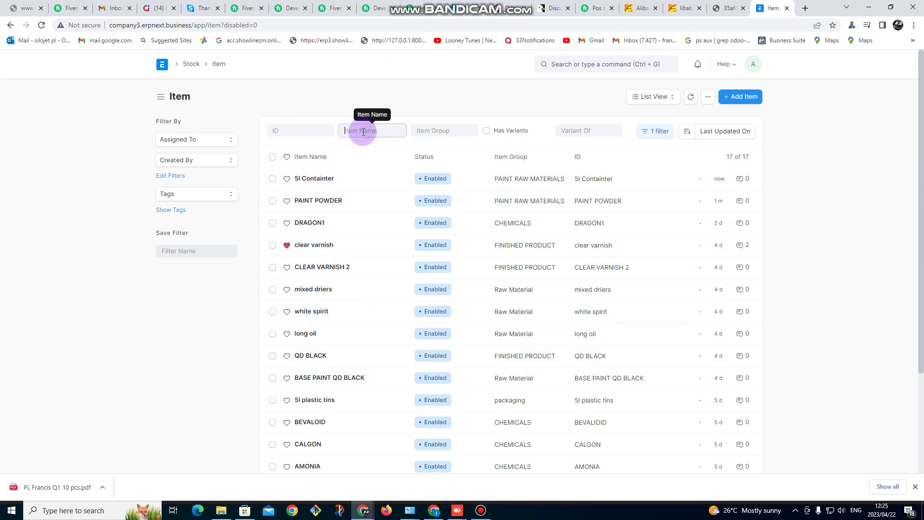